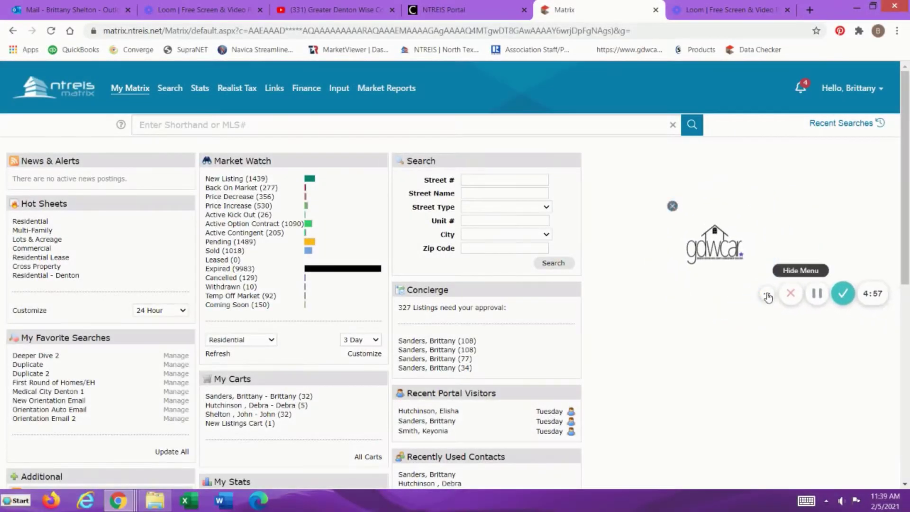
Step: Choose the Residential Lease quick search from the Matrix search options
{"action": "left_click", "coordinate": [766, 295]}
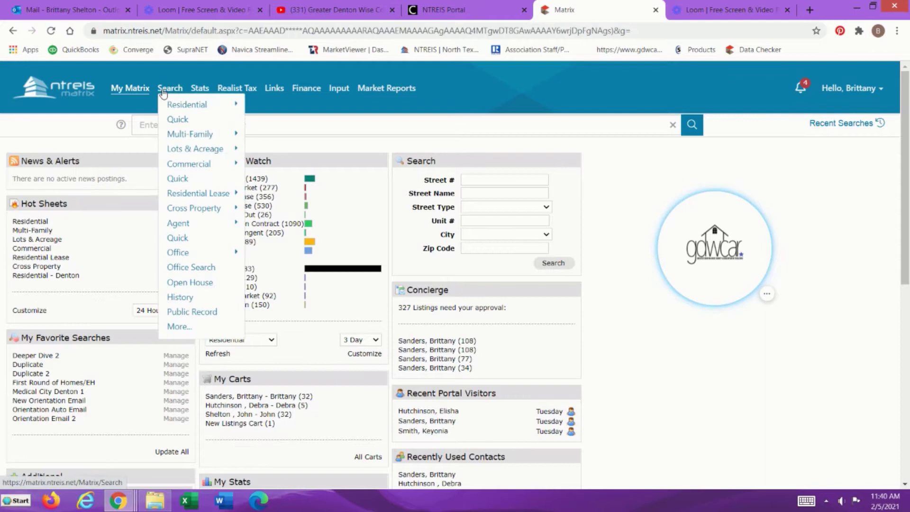
{"action": "mouse_move", "coordinate": [170, 89]}
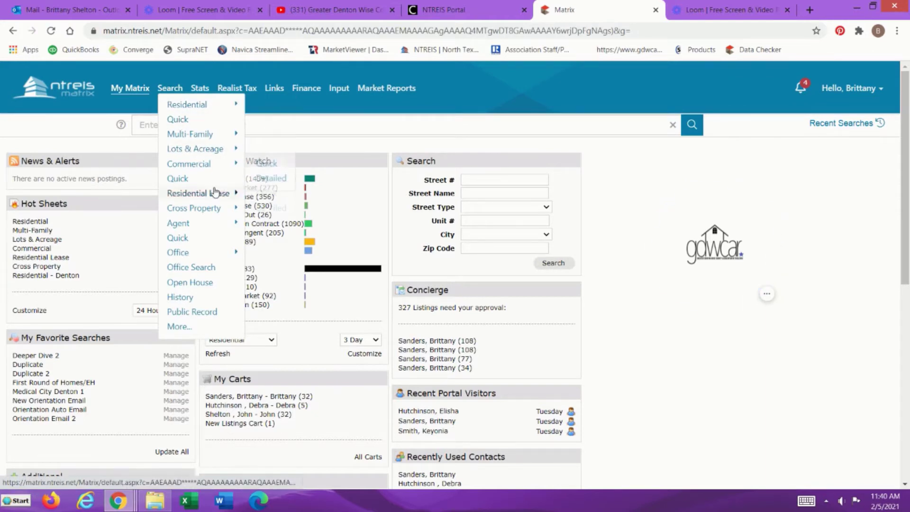
{"action": "mouse_move", "coordinate": [198, 194]}
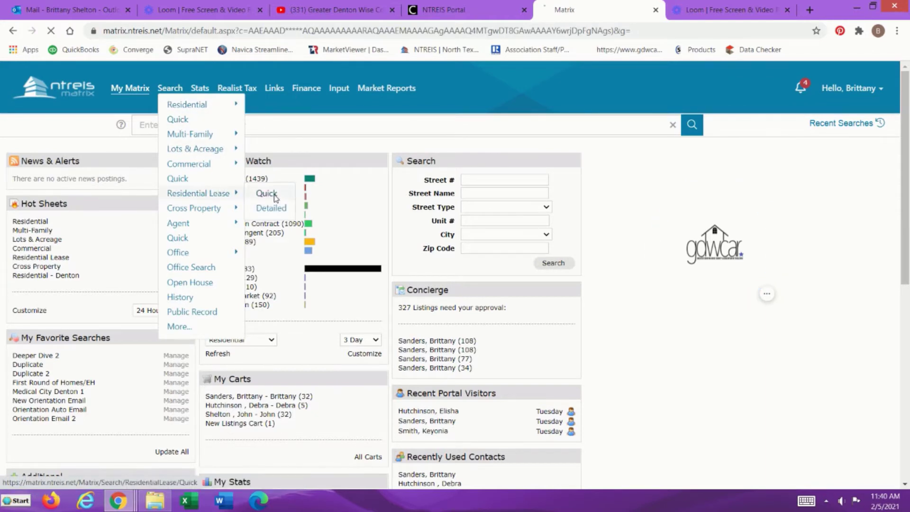
Step: Enter price 1000+, 3+ bedrooms, 2+ total baths and city Denton in the quick search form
{"action": "left_click", "coordinate": [501, 137]}
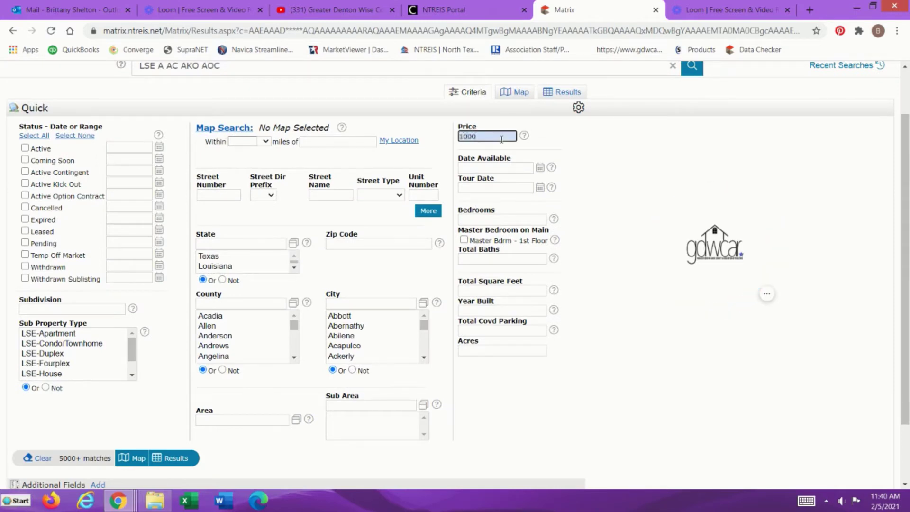
{"action": "left_click", "coordinate": [541, 387]}
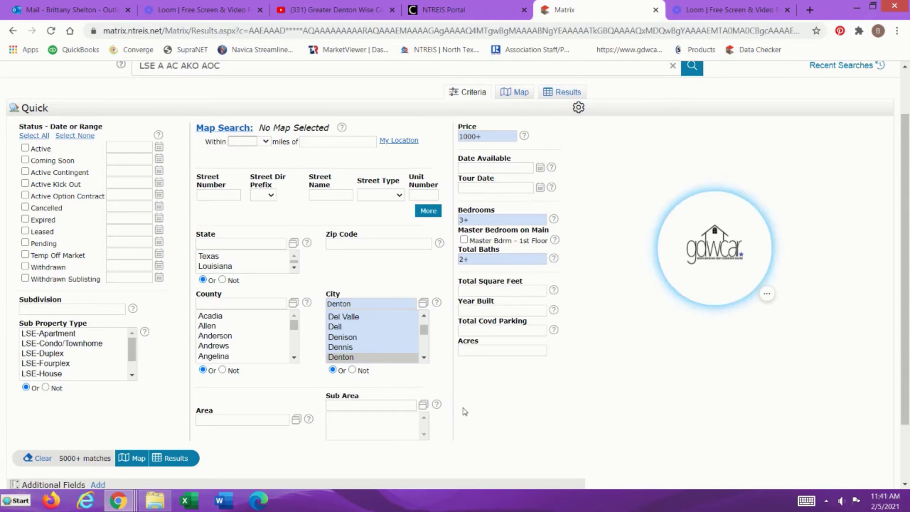
{"action": "scroll", "coordinate": [463, 412], "scroll_direction": "down", "scroll_amount": 2}
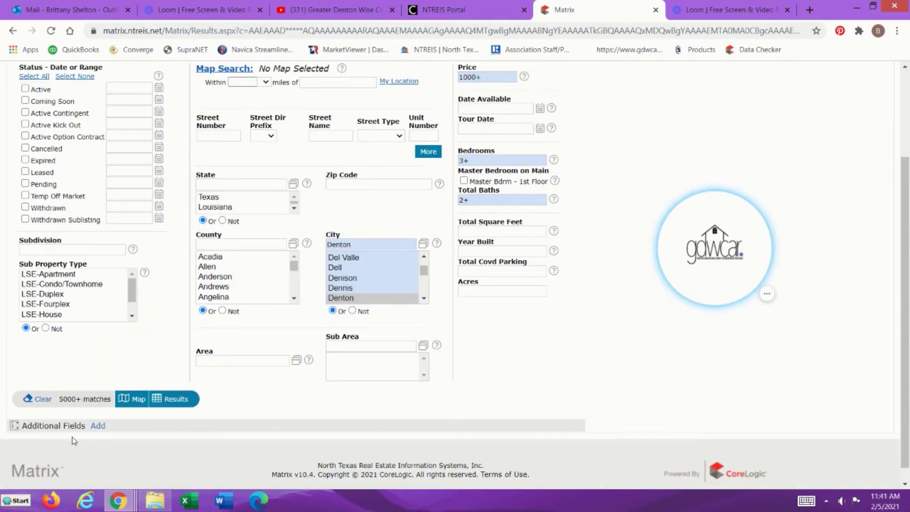
Step: Search the additional fields for 'speci' and move Special Notes into Selected Fields
{"action": "left_click", "coordinate": [100, 425]}
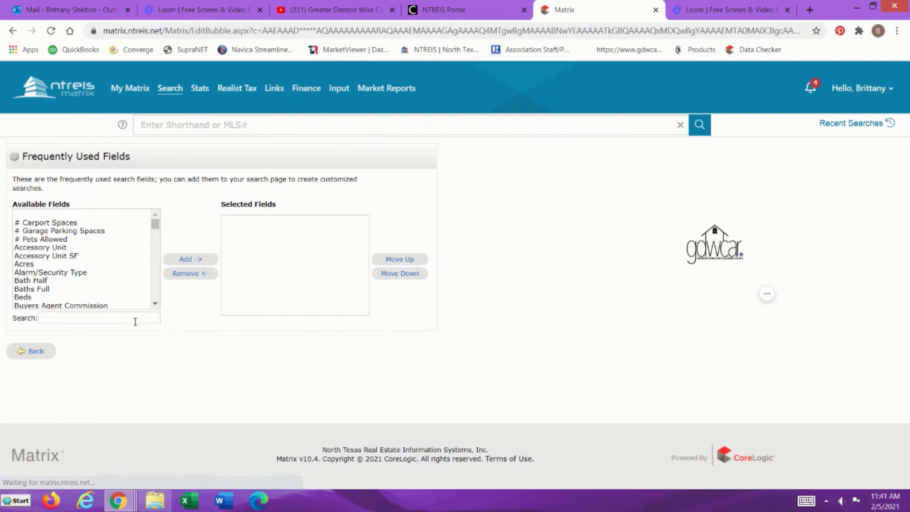
{"action": "left_click", "coordinate": [135, 321]}
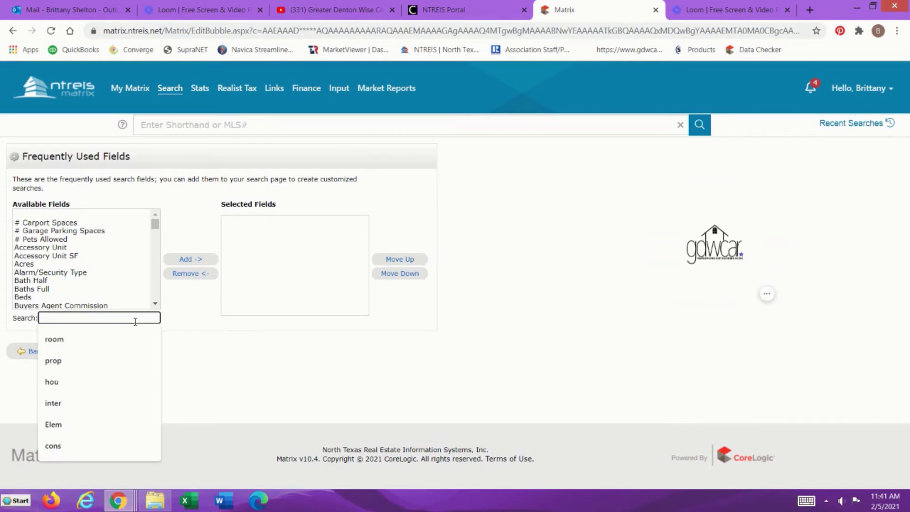
{"action": "type", "text": "speci"}
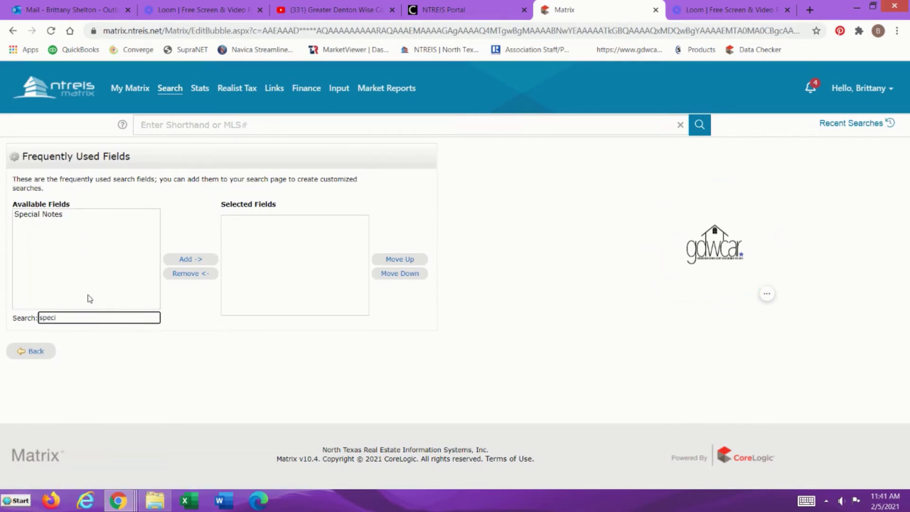
{"action": "left_click", "coordinate": [47, 216]}
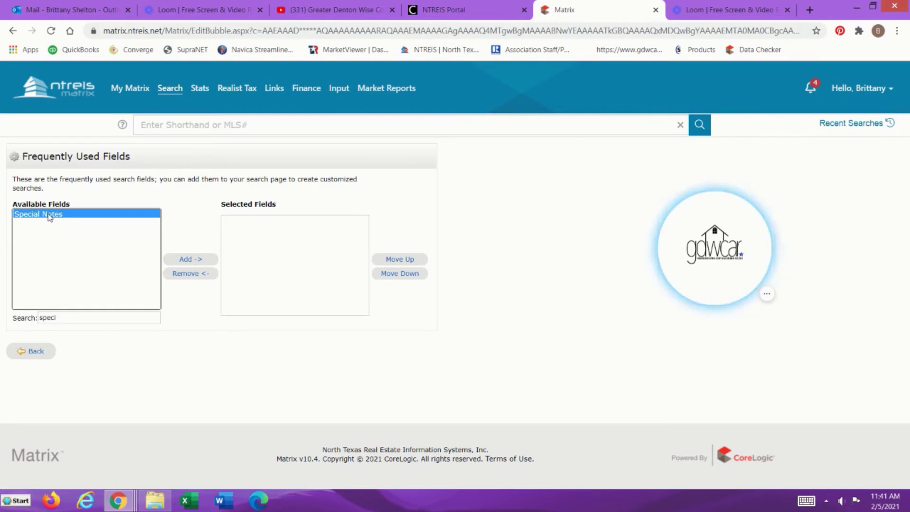
{"action": "left_click", "coordinate": [199, 261]}
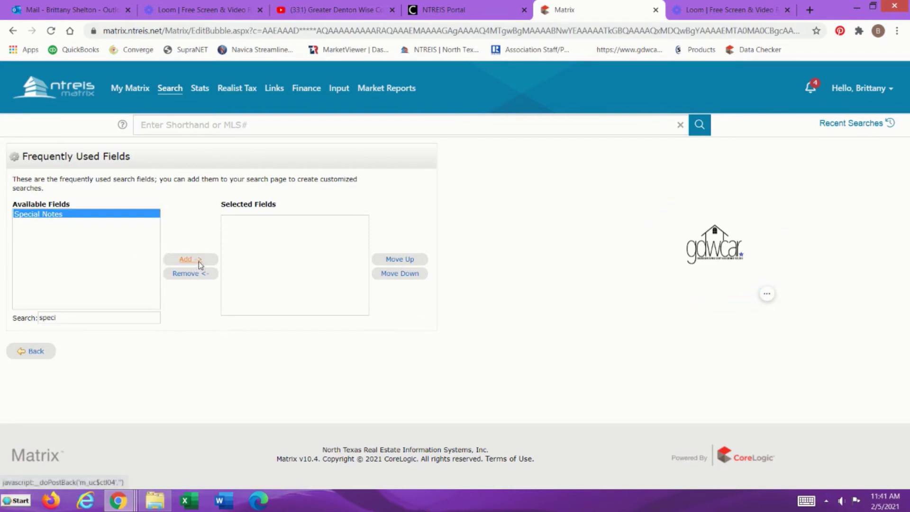
Step: Back on the lease form, set Special Notes to Section 8 Qualified and view the 17 results
{"action": "left_click", "coordinate": [32, 351]}
{"action": "scroll", "coordinate": [143, 369], "scroll_direction": "down", "scroll_amount": 2}
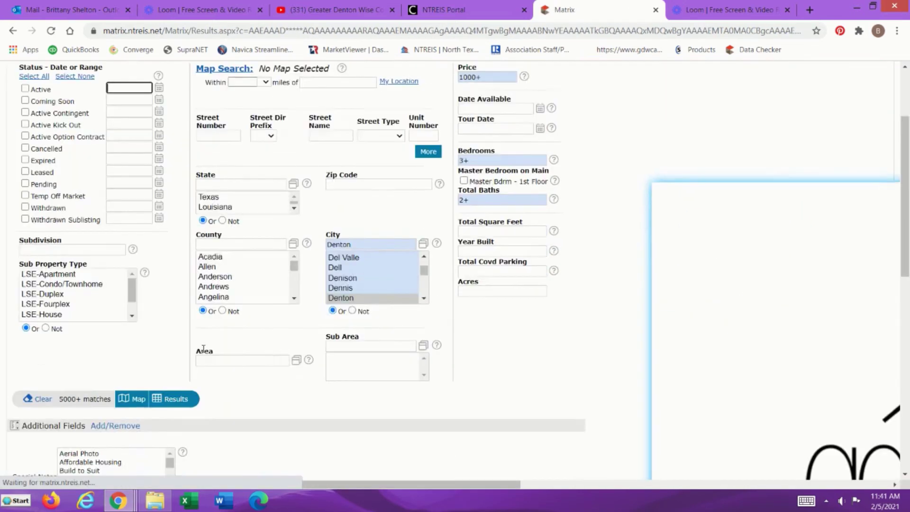
{"action": "scroll", "coordinate": [156, 381], "scroll_direction": "down", "scroll_amount": 2}
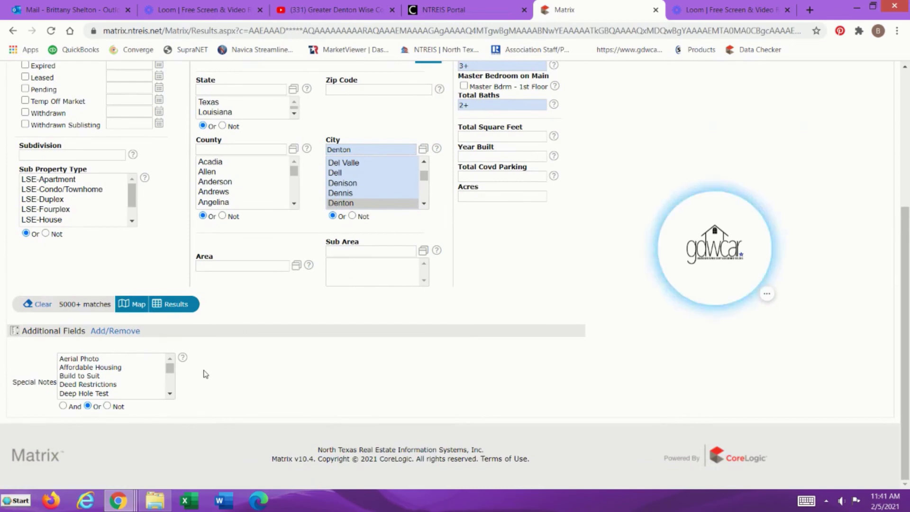
{"action": "left_click", "coordinate": [131, 385]}
{"action": "key", "text": "s"}
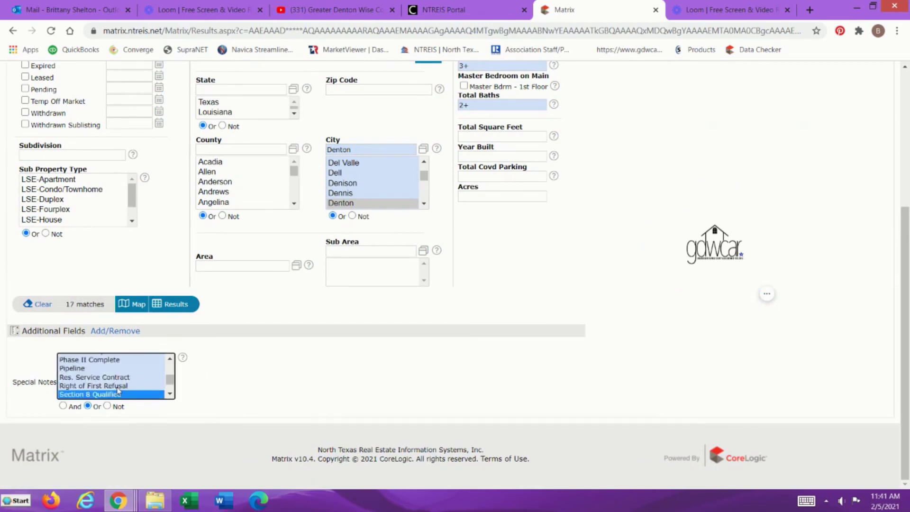
{"action": "left_click", "coordinate": [172, 303]}
{"action": "scroll", "coordinate": [311, 365], "scroll_direction": "down", "scroll_amount": 1}
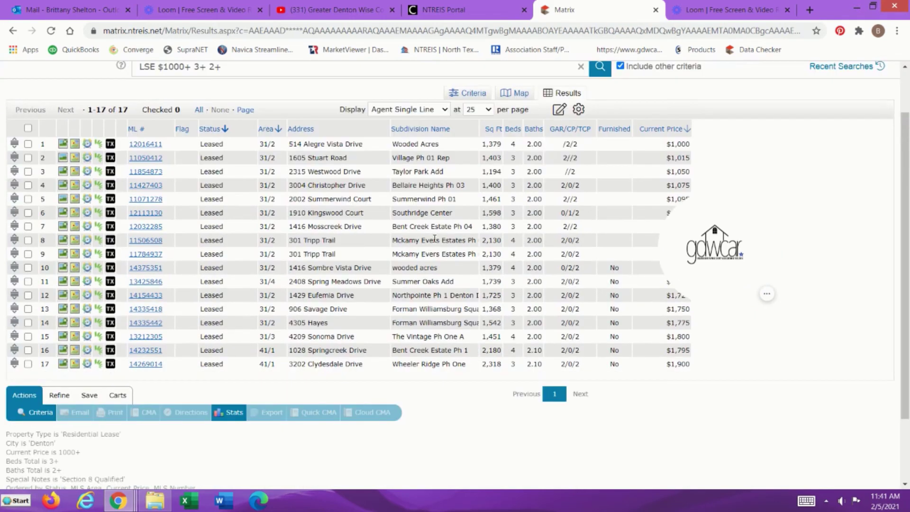